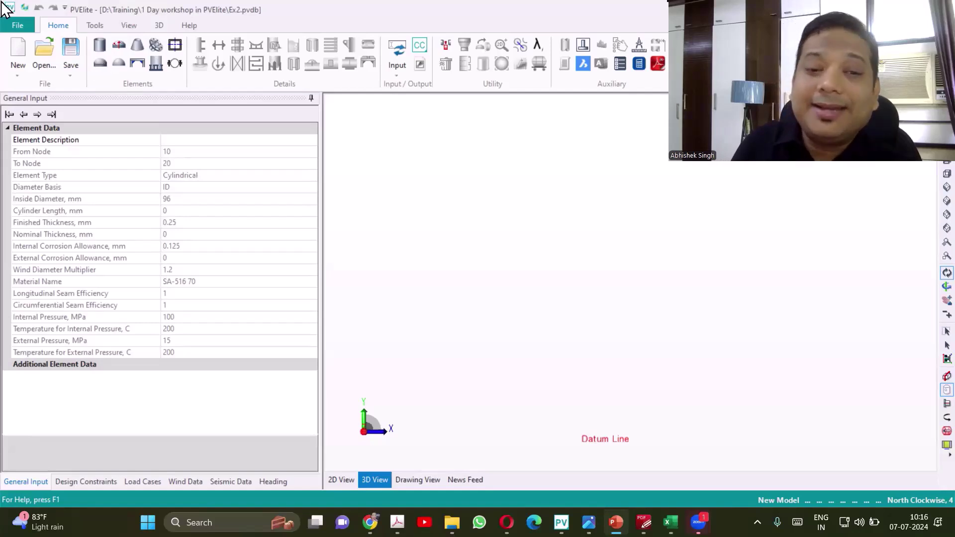
# Step: Stack a cylindrical shell, a conical section, a second cylindrical shell and a torispherical head to form the basic vertical vessel
pyautogui.click(132, 97)
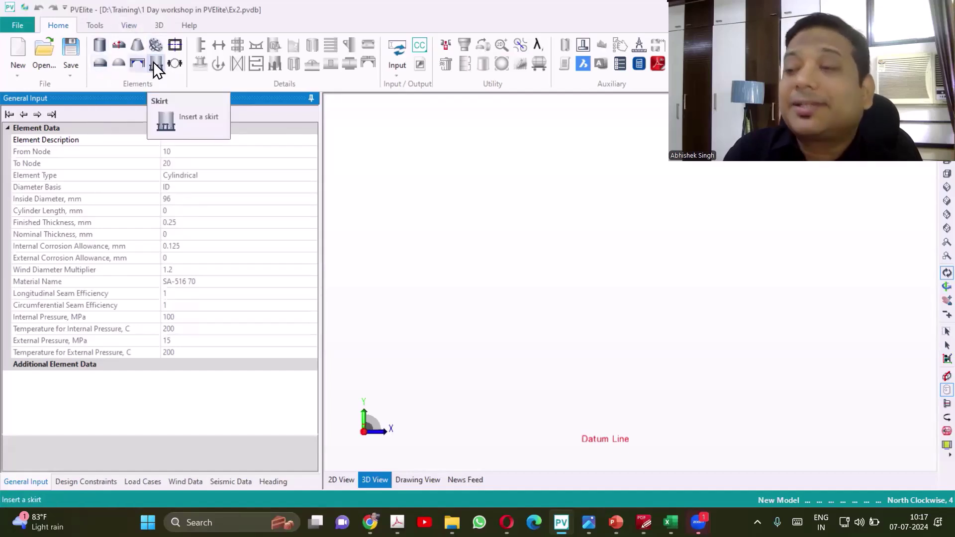
pyautogui.click(101, 45)
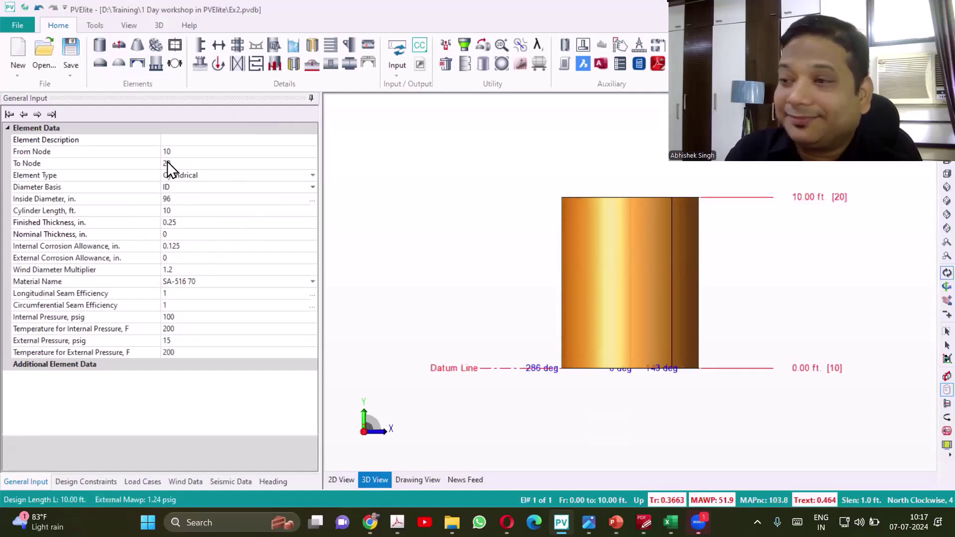
pyautogui.click(137, 45)
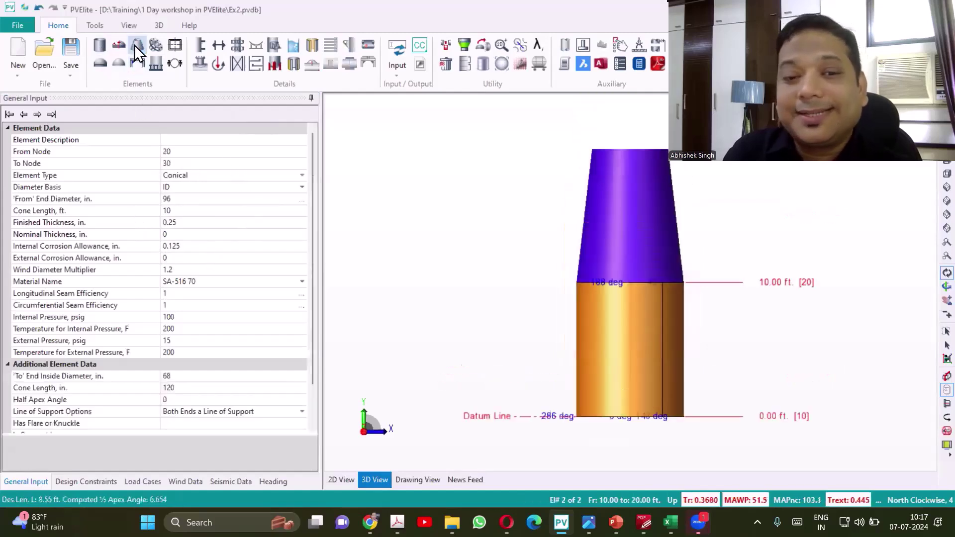
pyautogui.click(94, 45)
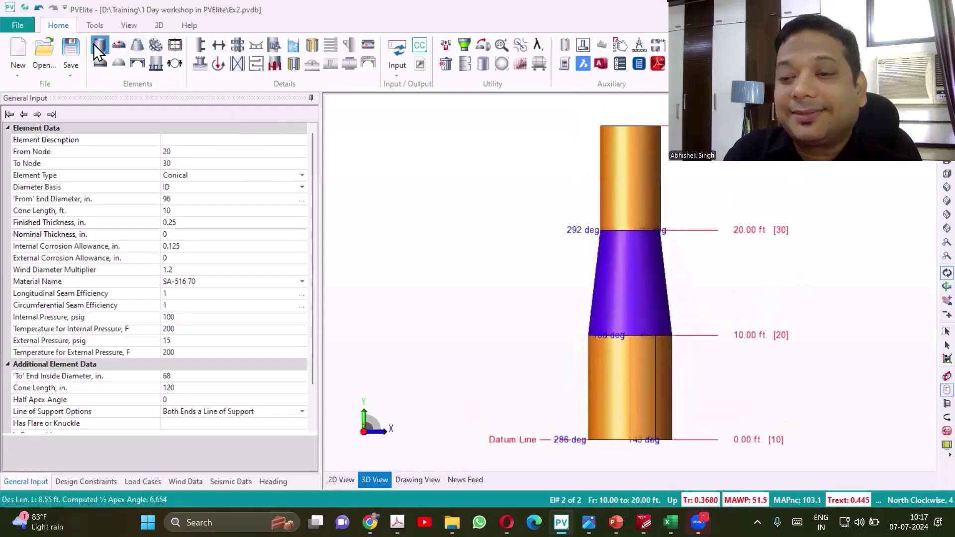
pyautogui.click(120, 45)
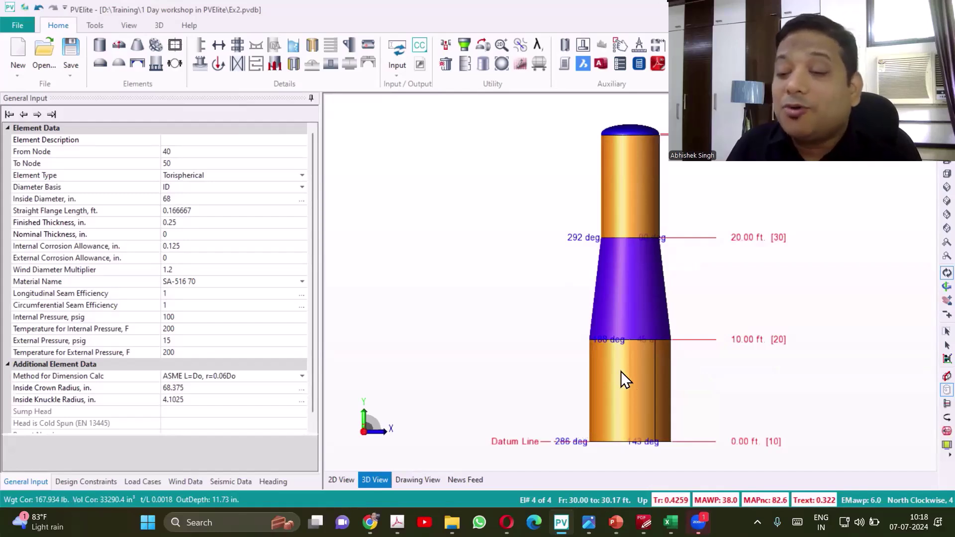
# Step: Insert an elliptical head before the lowest cylindrical shell to close the vessel's bottom end
pyautogui.scroll(-2, 546, 192)
pyautogui.scroll(5, 588, 323)
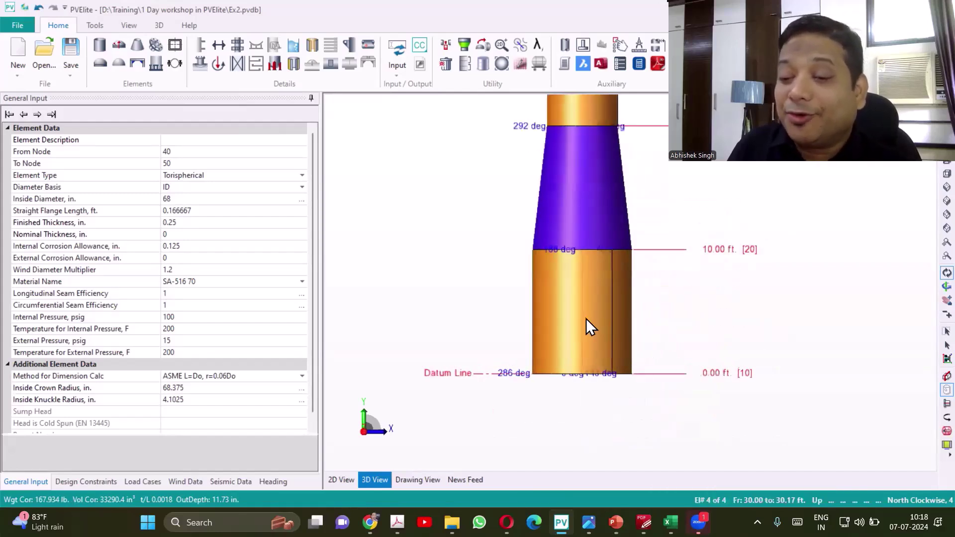
pyautogui.click(581, 329)
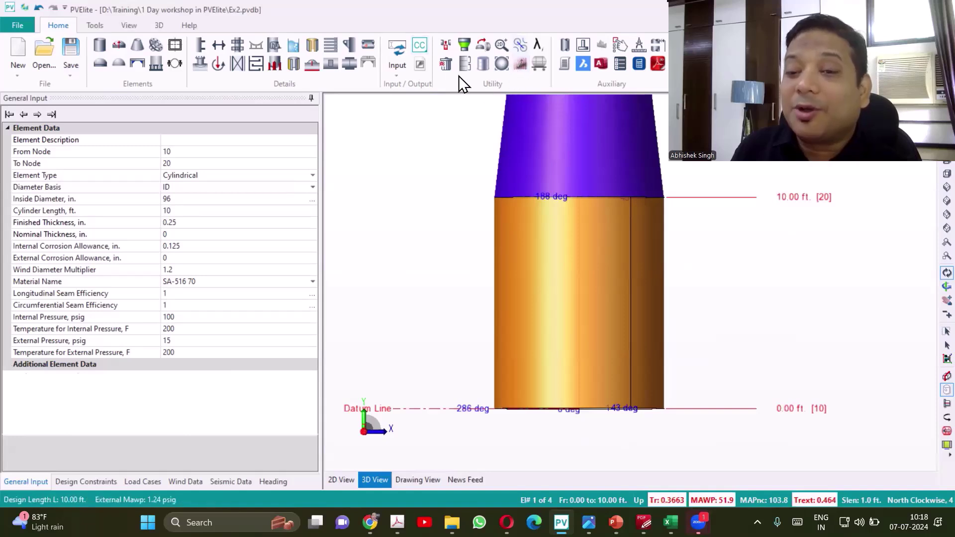
pyautogui.click(448, 47)
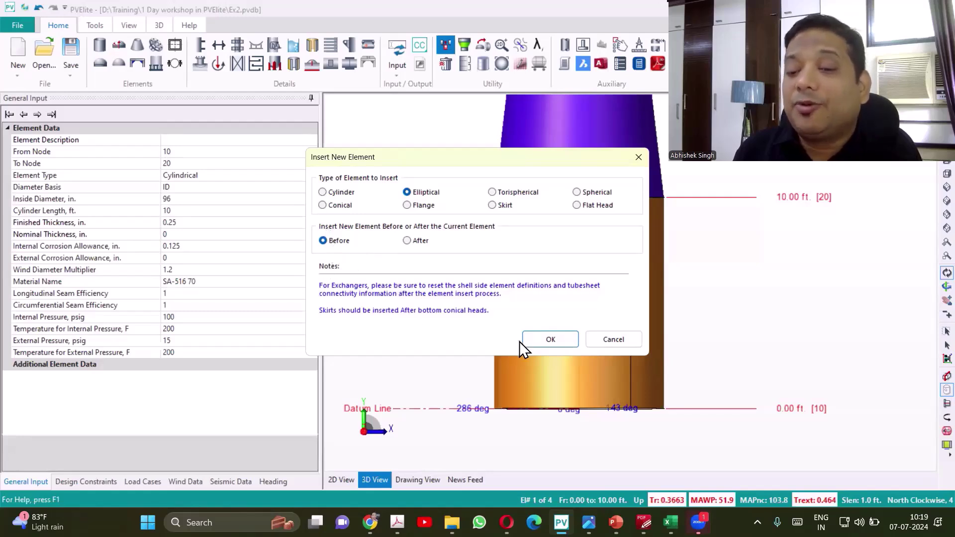
pyautogui.click(542, 343)
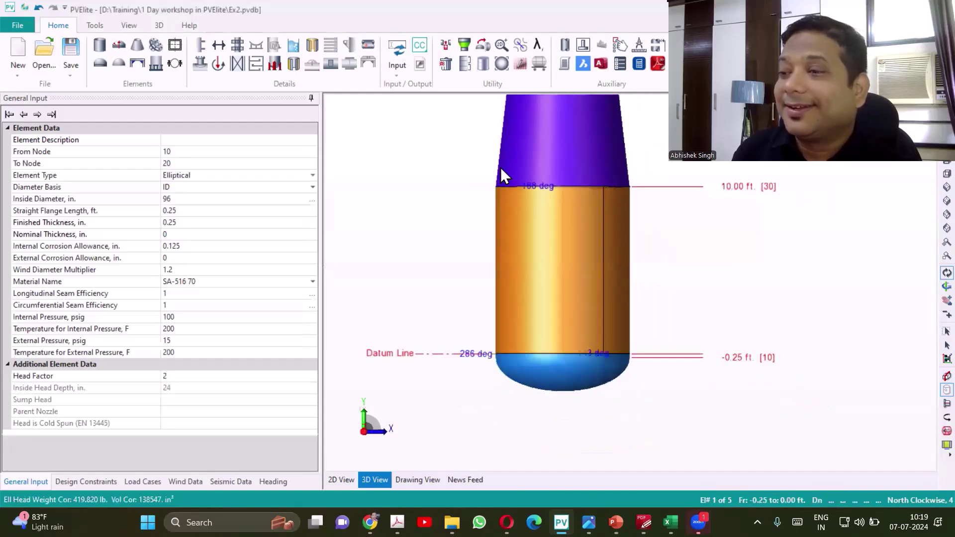
pyautogui.scroll(1, 556, 329)
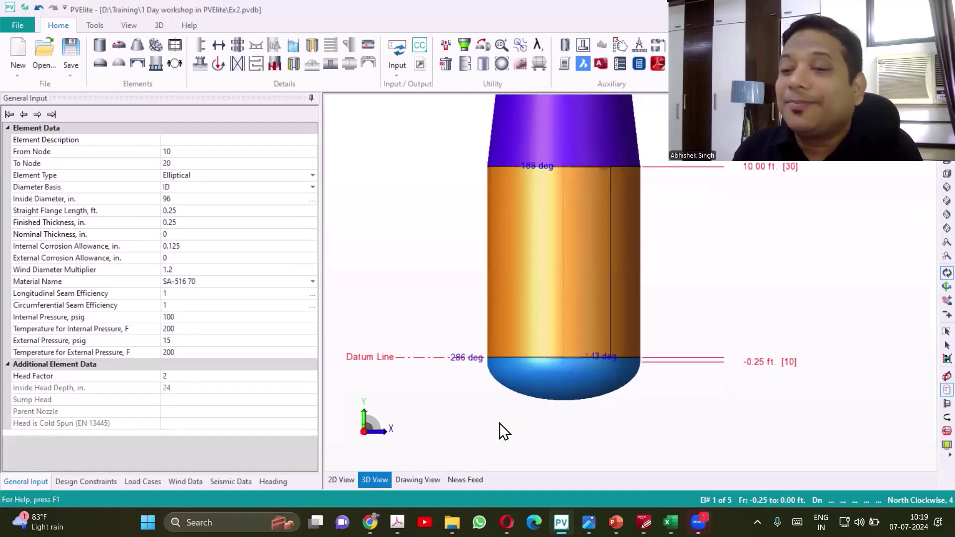
# Step: Extend the vessel above the torispherical head with six more cylindrical shells, up to node 120
pyautogui.scroll(-3, 500, 423)
pyautogui.scroll(2, 572, 211)
pyautogui.click(488, 305)
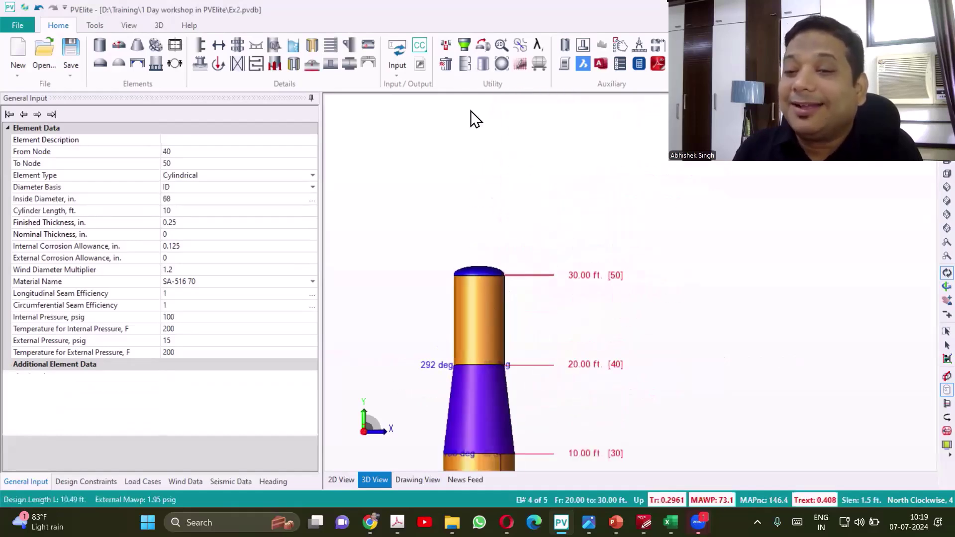
pyautogui.click(102, 46)
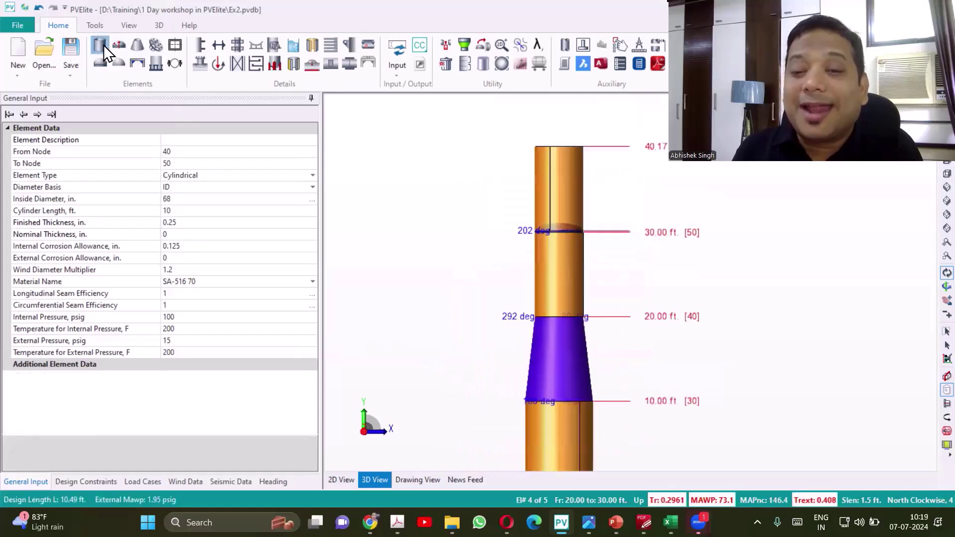
pyautogui.scroll(2, 575, 217)
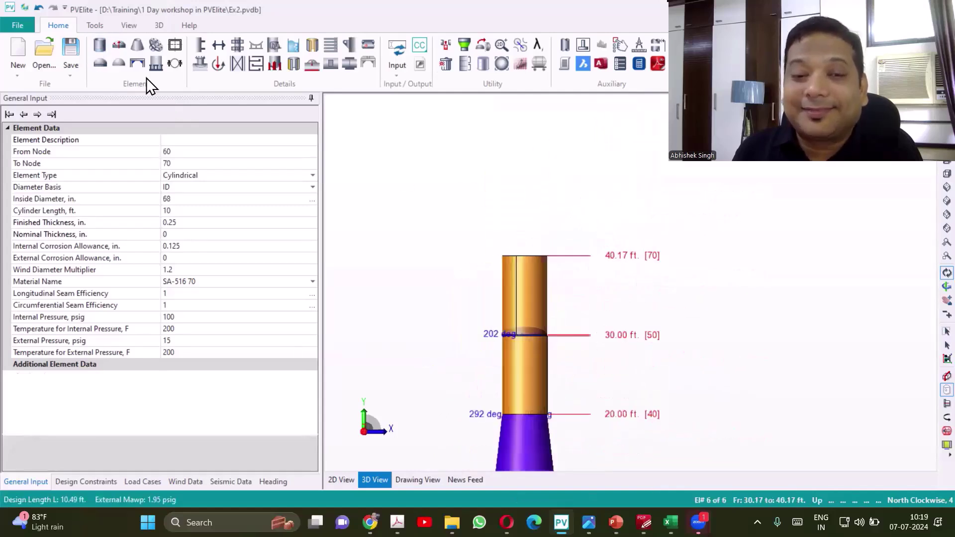
pyautogui.click(101, 43)
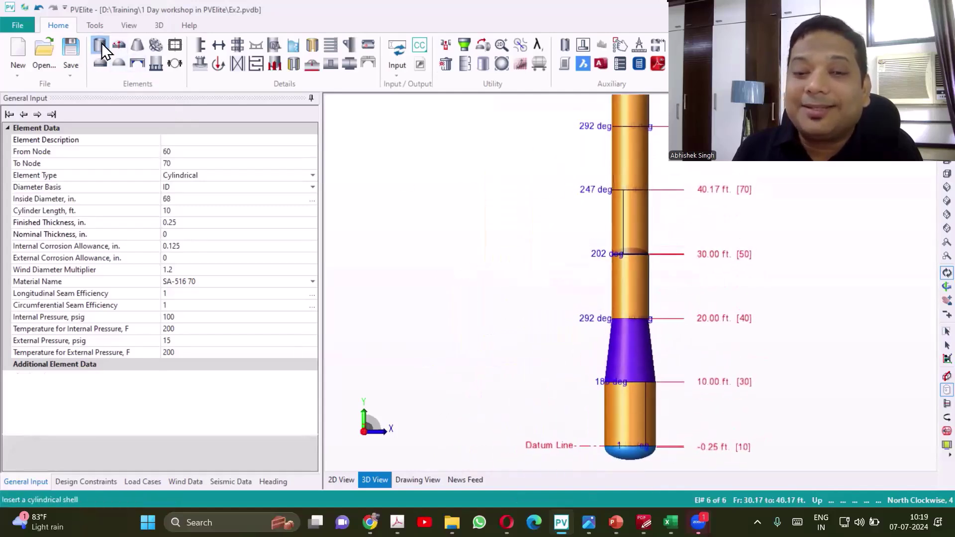
pyautogui.click(102, 43)
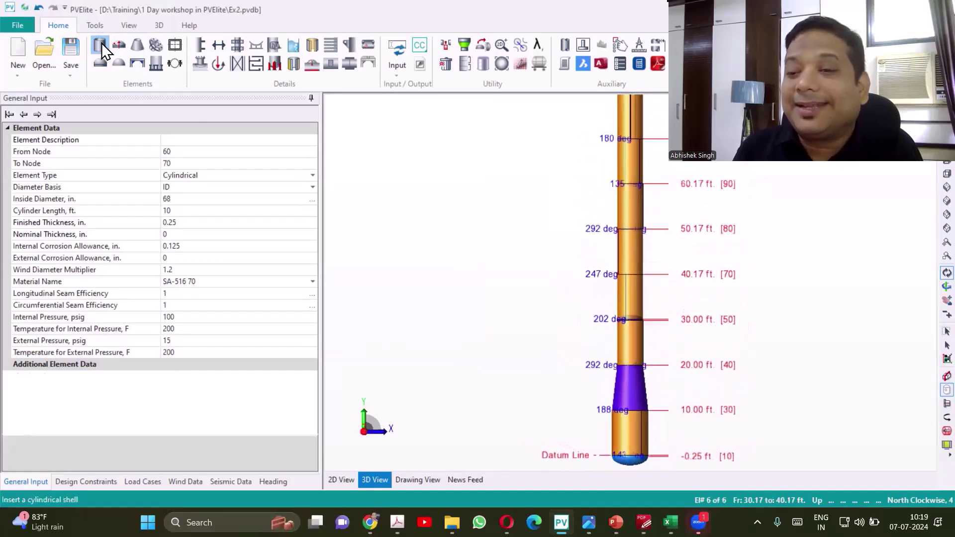
pyautogui.click(101, 43)
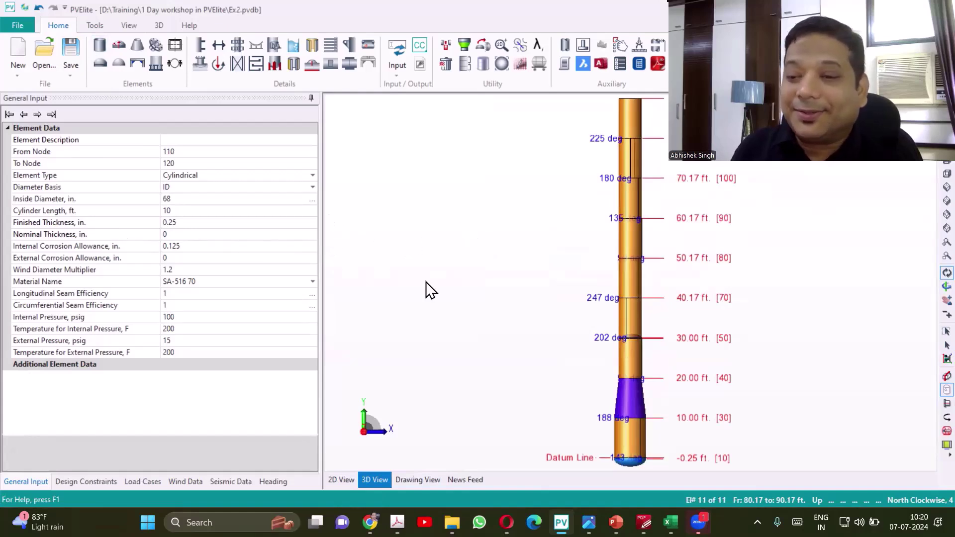
pyautogui.scroll(-2, 426, 289)
pyautogui.scroll(2, 848, 268)
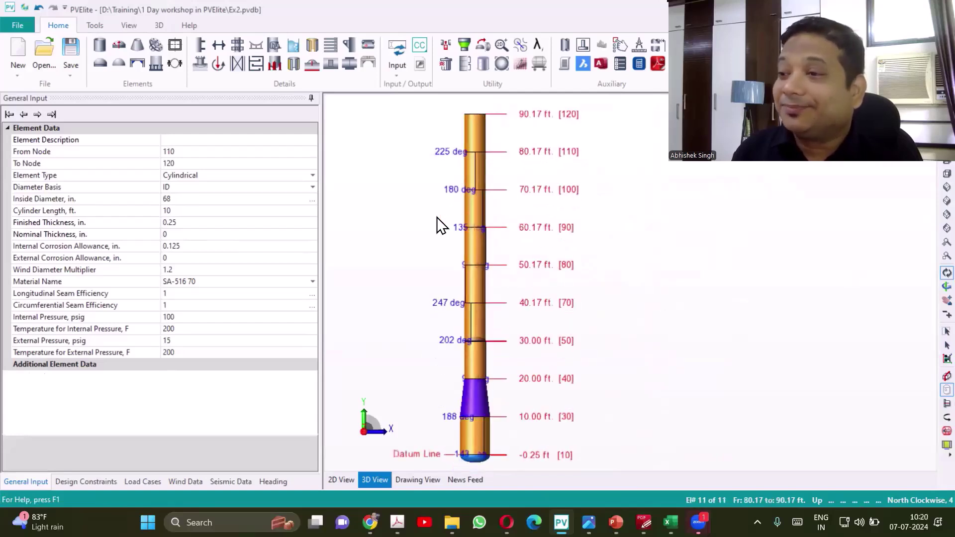
# Step: Set the element description of the cylindrical shell between nodes 60 and 70 to Shell-1
pyautogui.scroll(3, 472, 344)
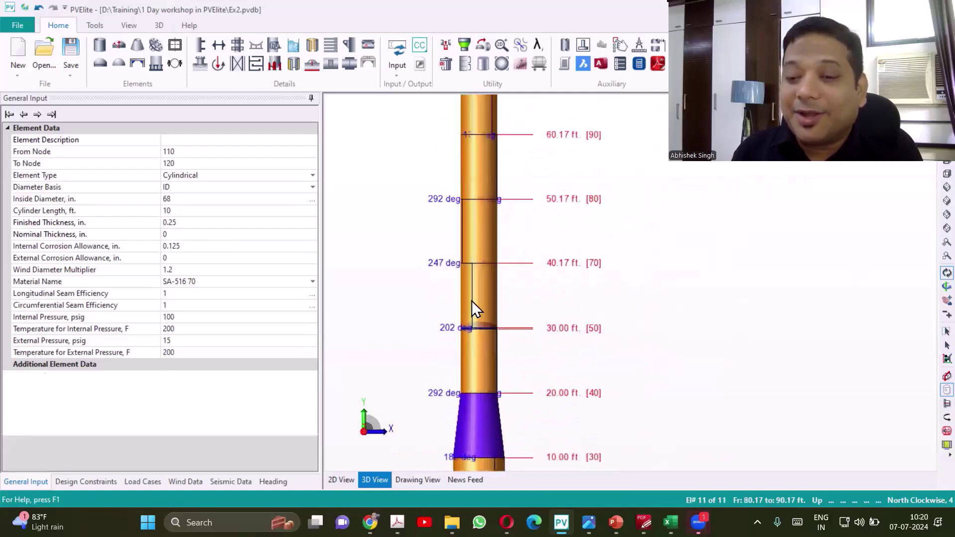
pyautogui.scroll(2, 498, 239)
pyautogui.click(477, 340)
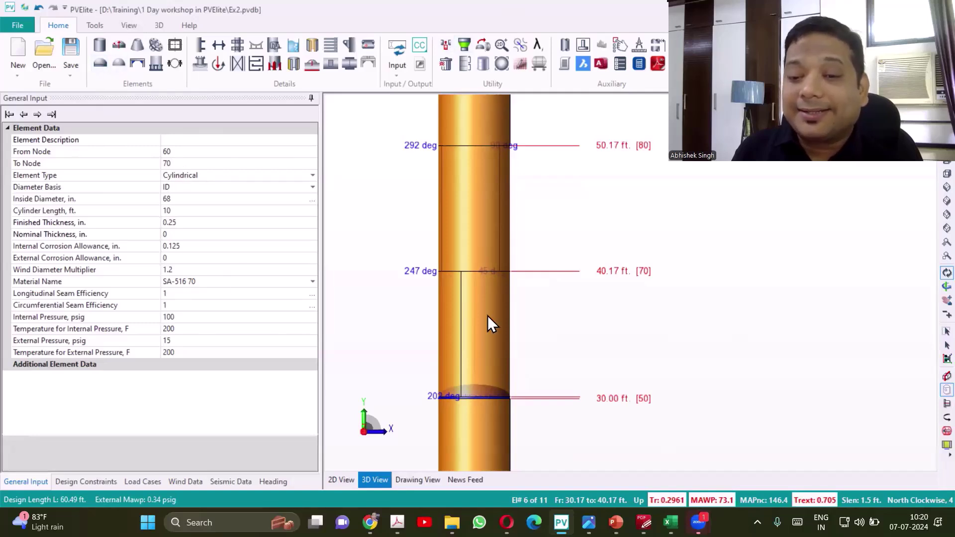
pyautogui.click(189, 143)
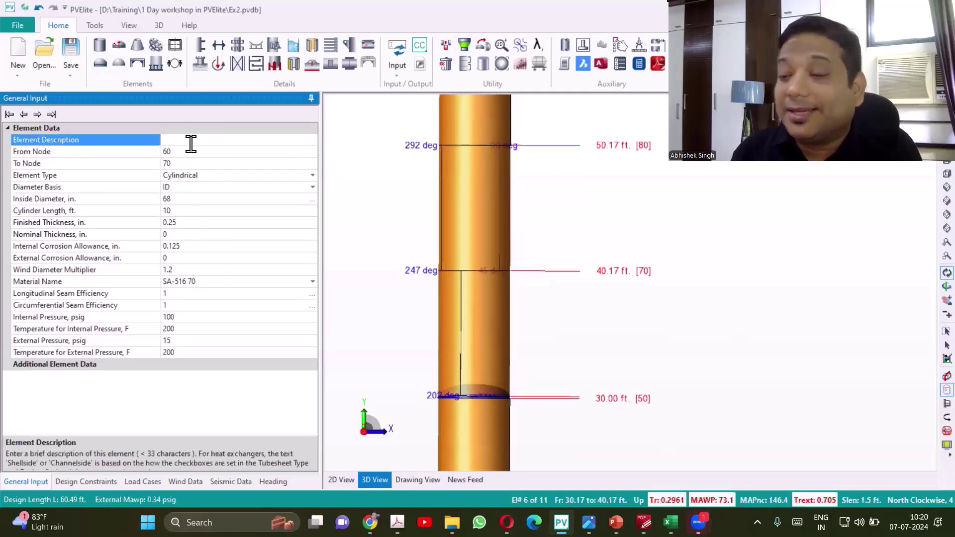
pyautogui.scroll(-1, 383, 297)
pyautogui.click(174, 140)
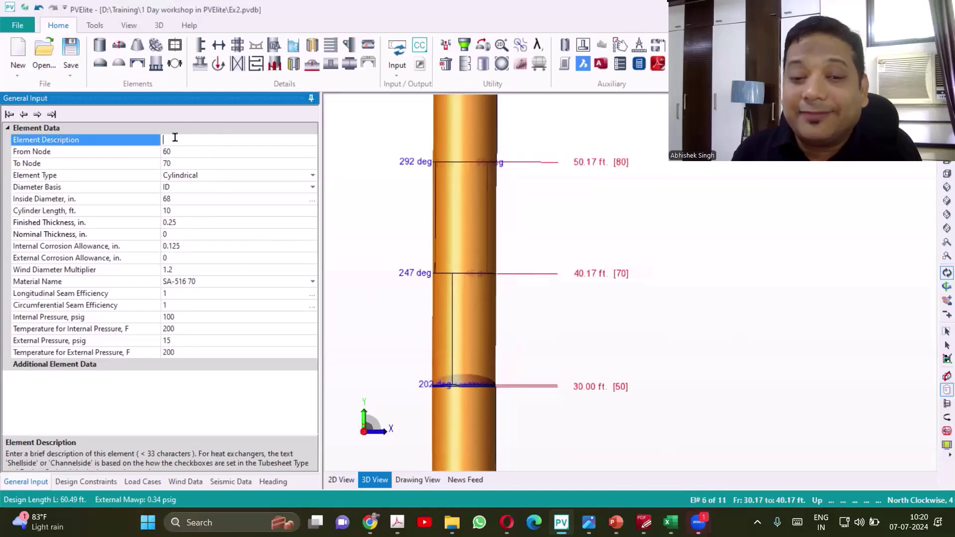
pyautogui.write('She')
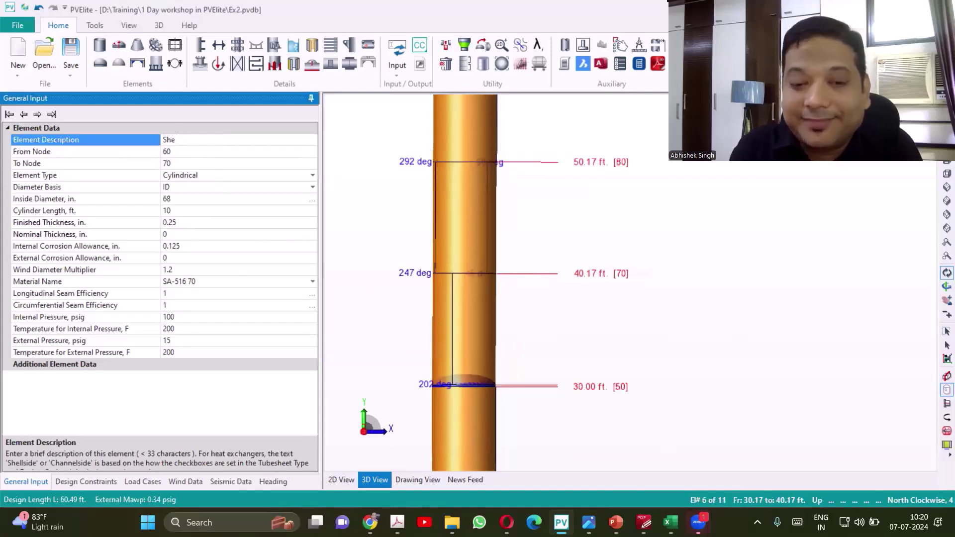
pyautogui.write('ll 1')
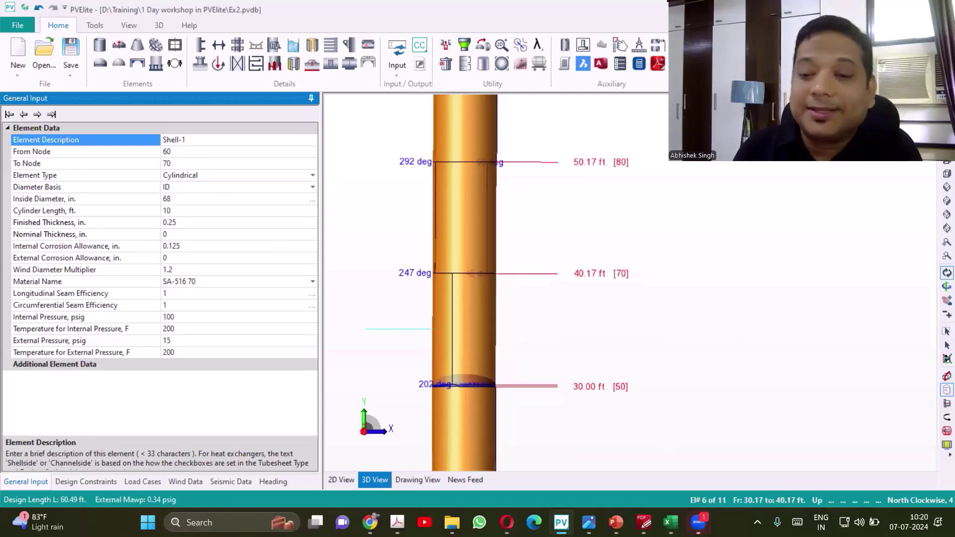
pyautogui.click(468, 327)
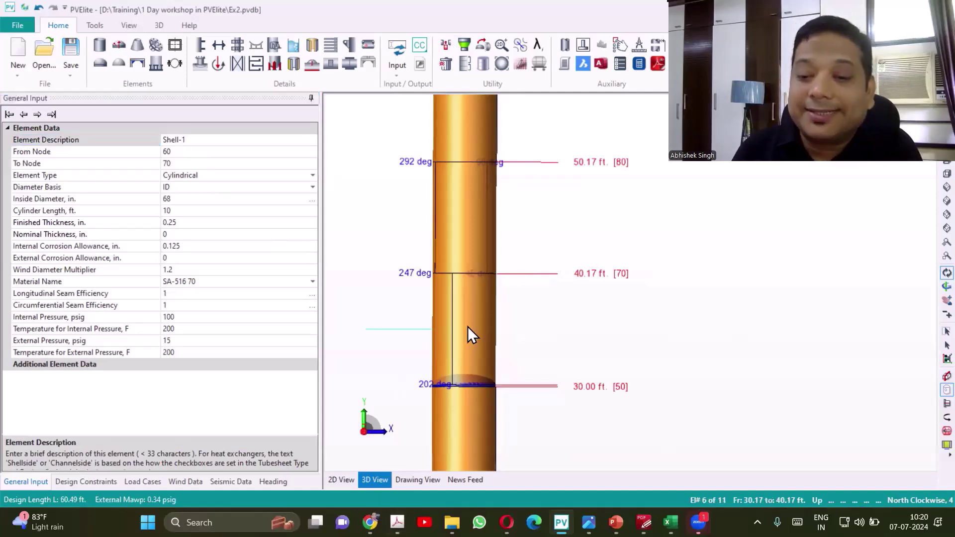
# Step: Add another cylindrical shell on top of the vessel and step through the middle shells' element data back to Shell-1
pyautogui.click(100, 47)
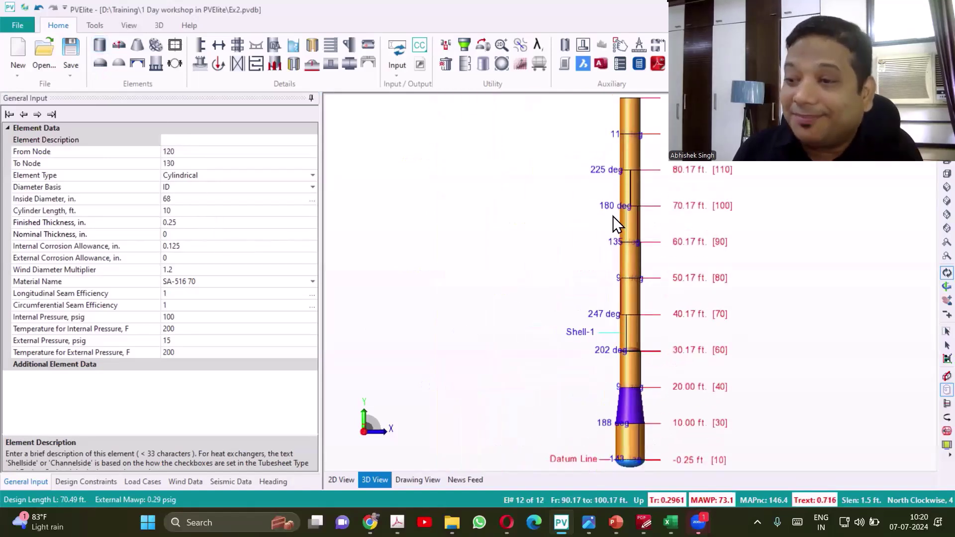
pyautogui.scroll(5, 601, 269)
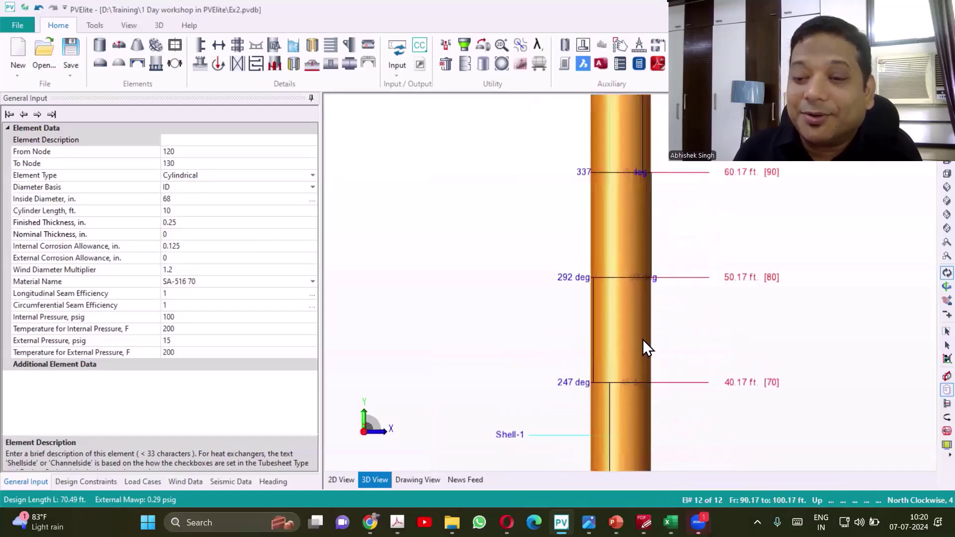
pyautogui.click(595, 306)
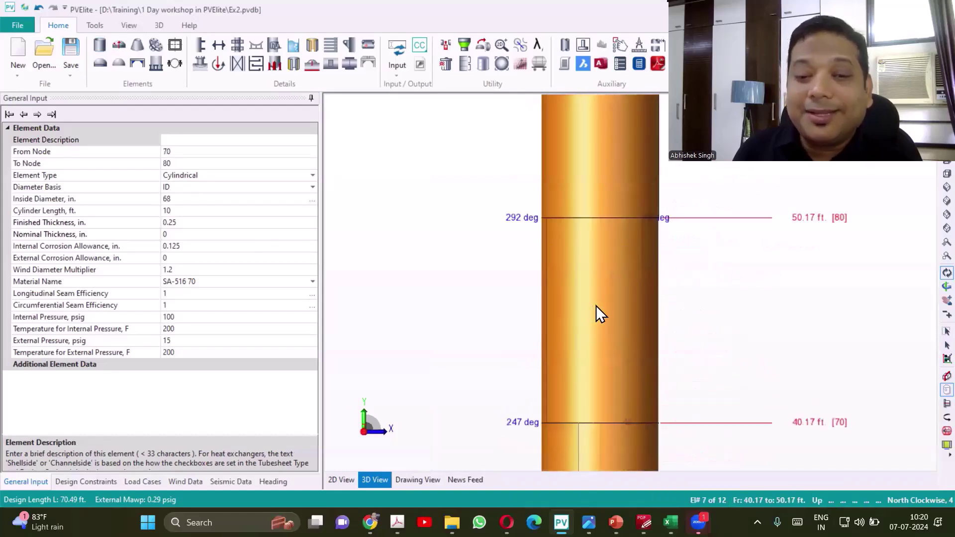
pyautogui.click(36, 113)
pyautogui.click(36, 114)
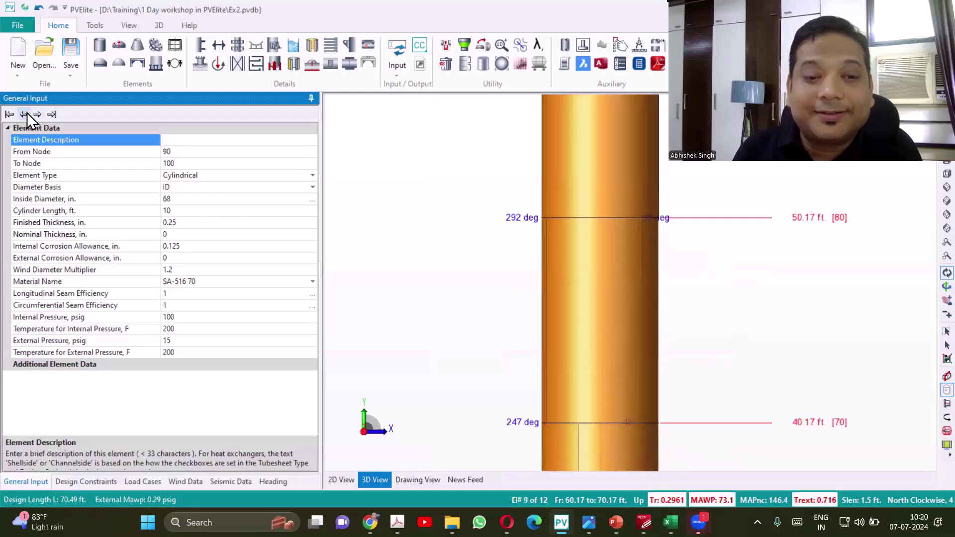
pyautogui.click(24, 114)
pyautogui.click(23, 114)
pyautogui.click(24, 114)
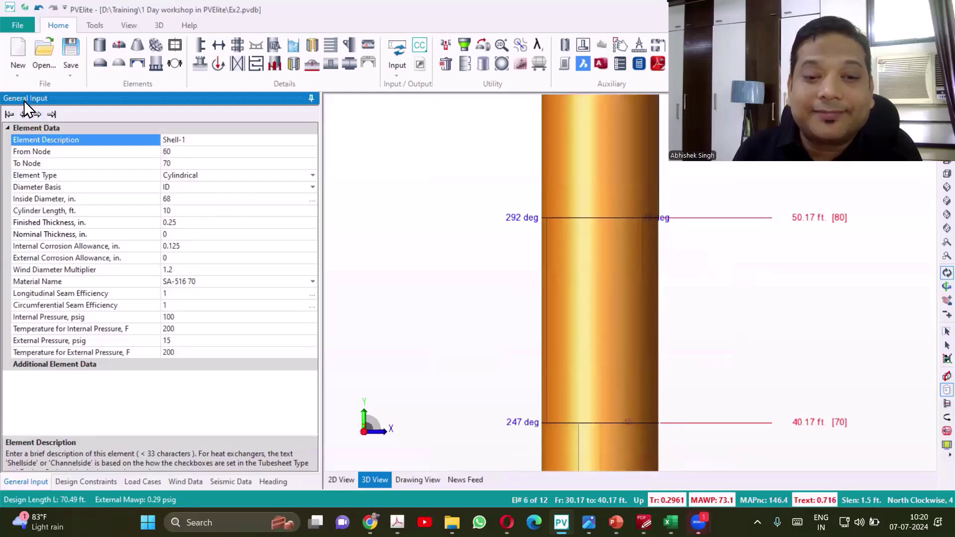
# Step: Insert an elliptical head after the cylindrical shell running from node 70 to 80 and select the new head
pyautogui.click(626, 348)
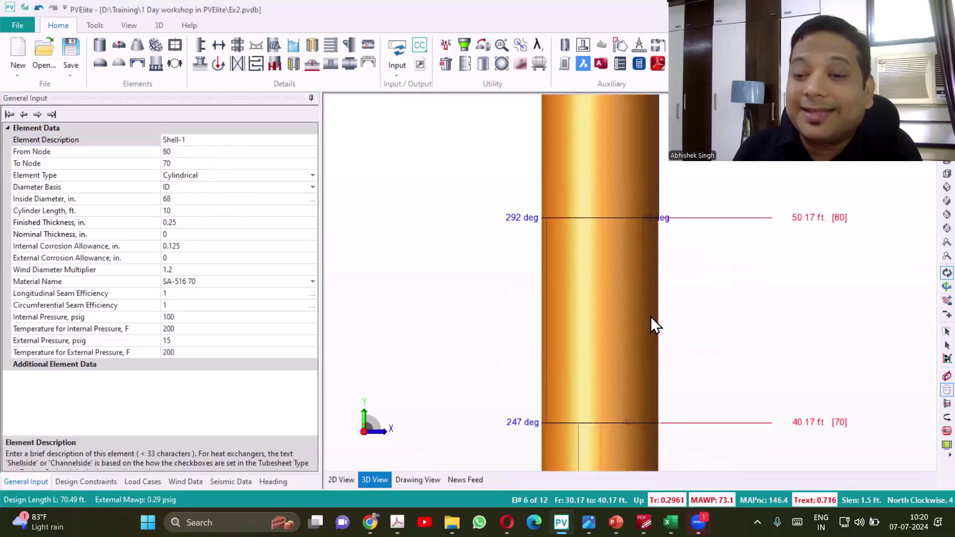
pyautogui.click(446, 46)
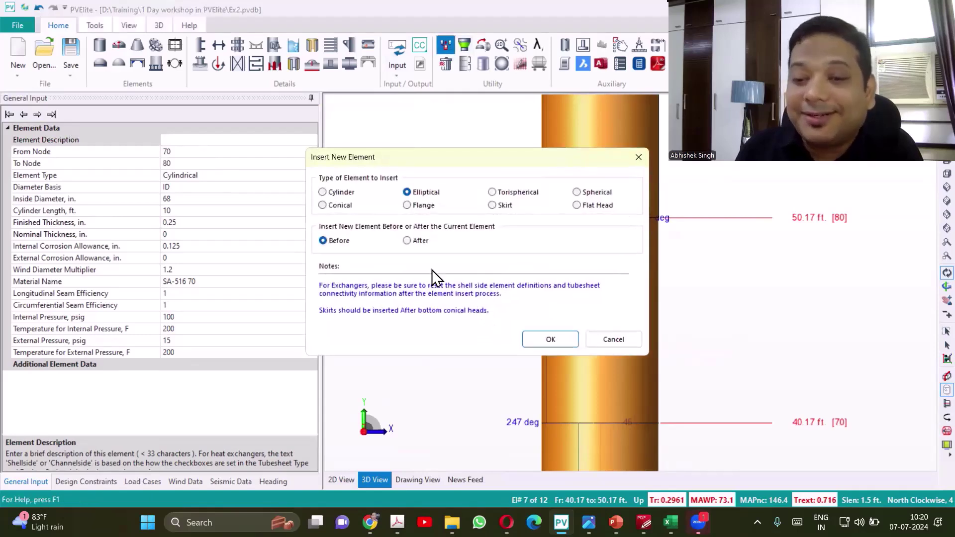
pyautogui.click(407, 240)
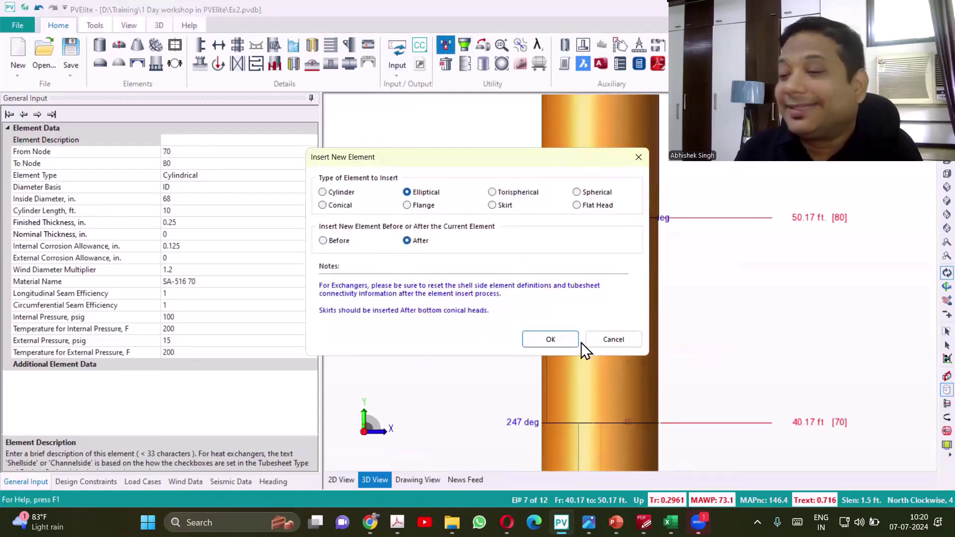
pyautogui.click(554, 343)
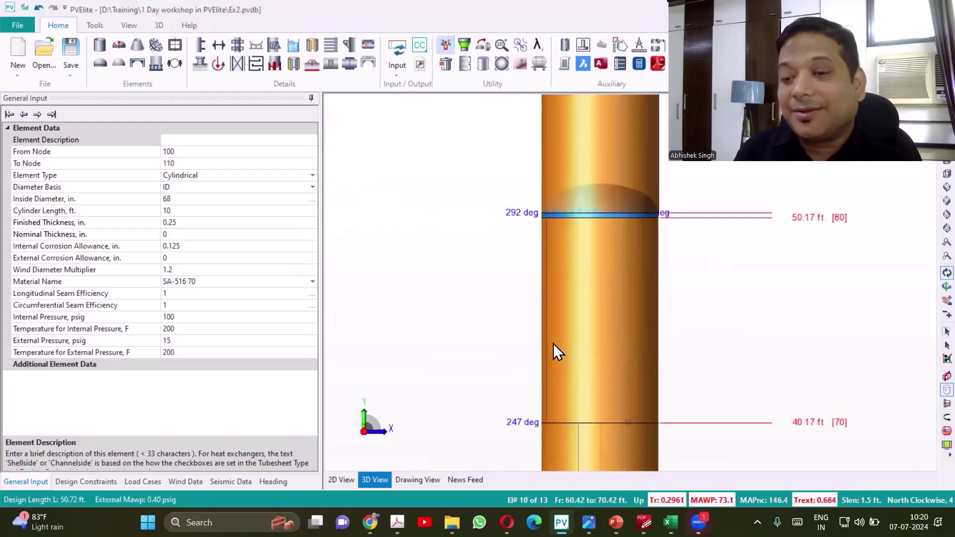
pyautogui.scroll(5, 615, 215)
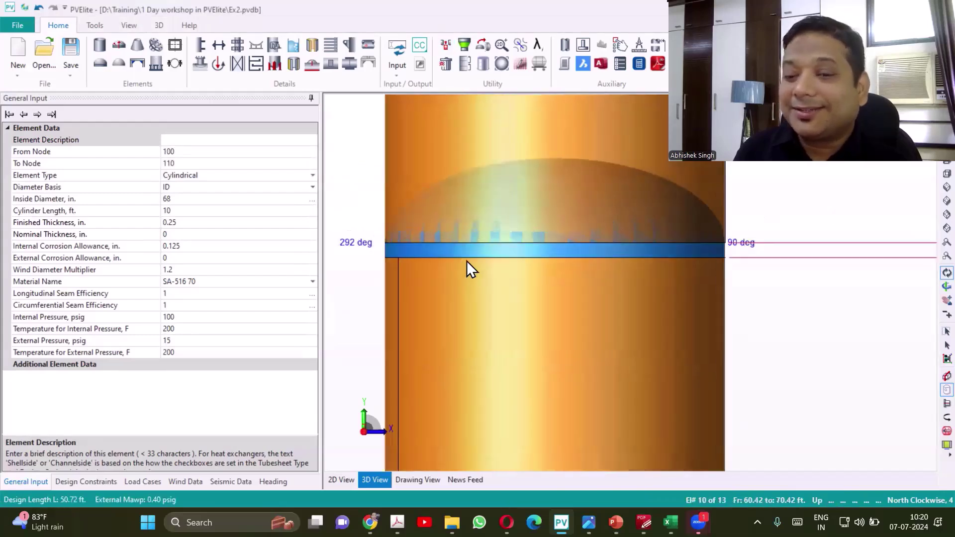
pyautogui.click(452, 255)
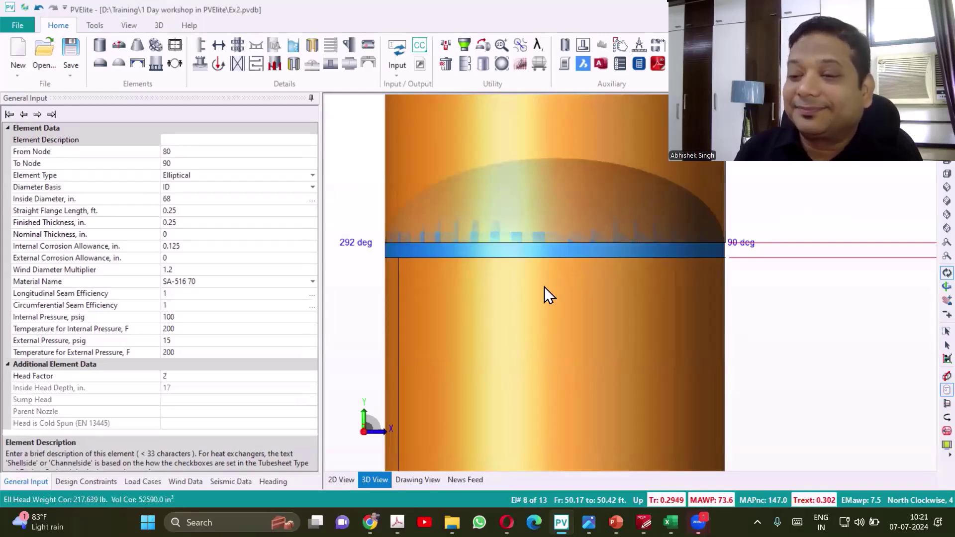
# Step: Inspect the inserted elliptical head within the full vessel and select the topmost cylindrical shell, between nodes 130 and 140
pyautogui.scroll(-5, 519, 236)
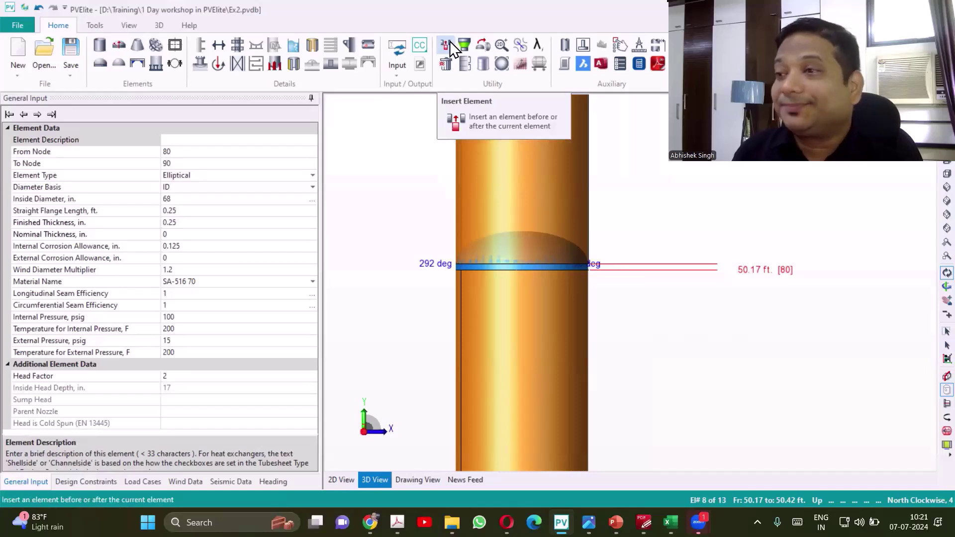
pyautogui.scroll(-5, 561, 302)
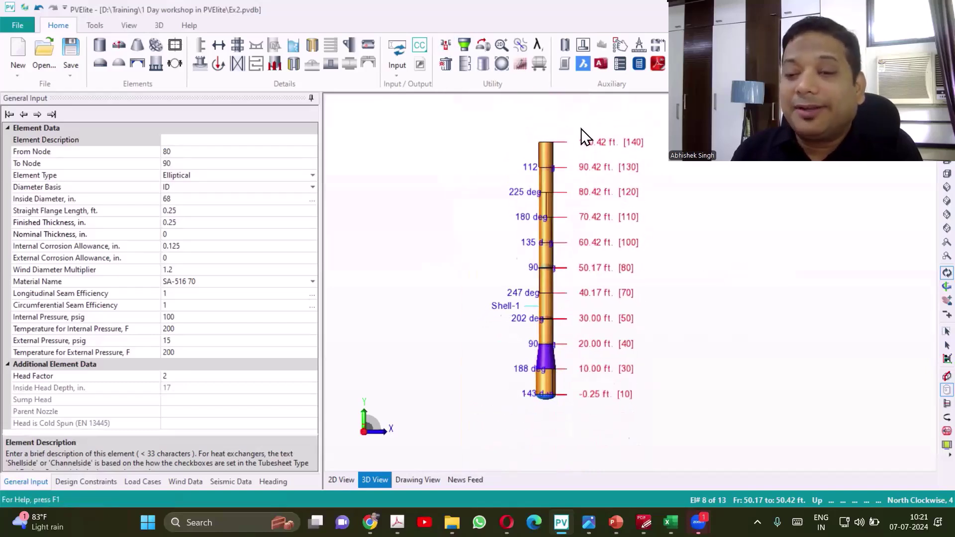
pyautogui.scroll(3, 581, 128)
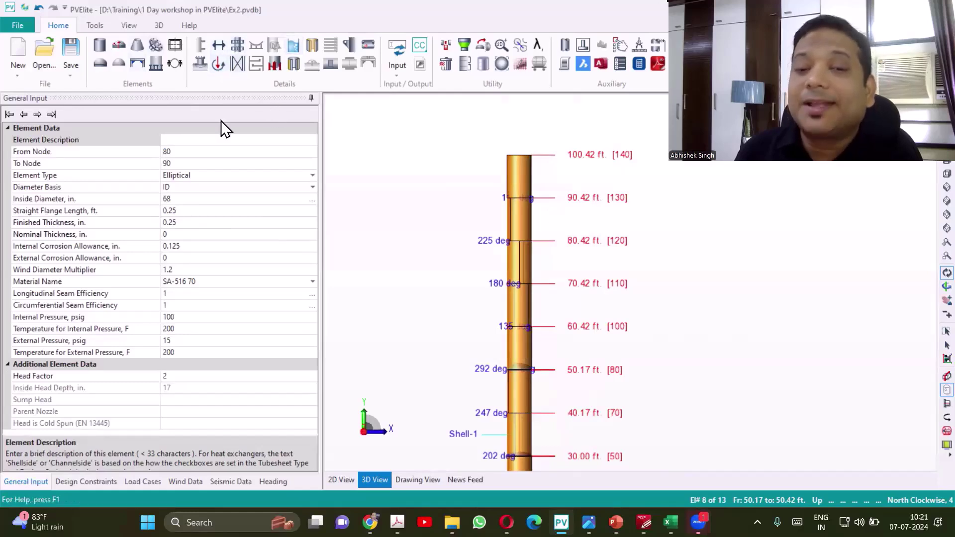
pyautogui.scroll(6, 540, 174)
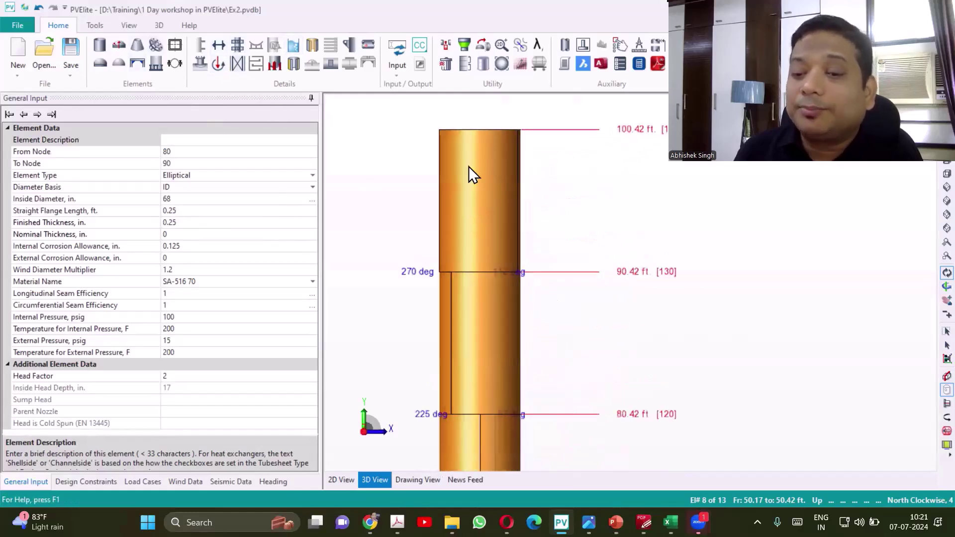
pyautogui.click(477, 242)
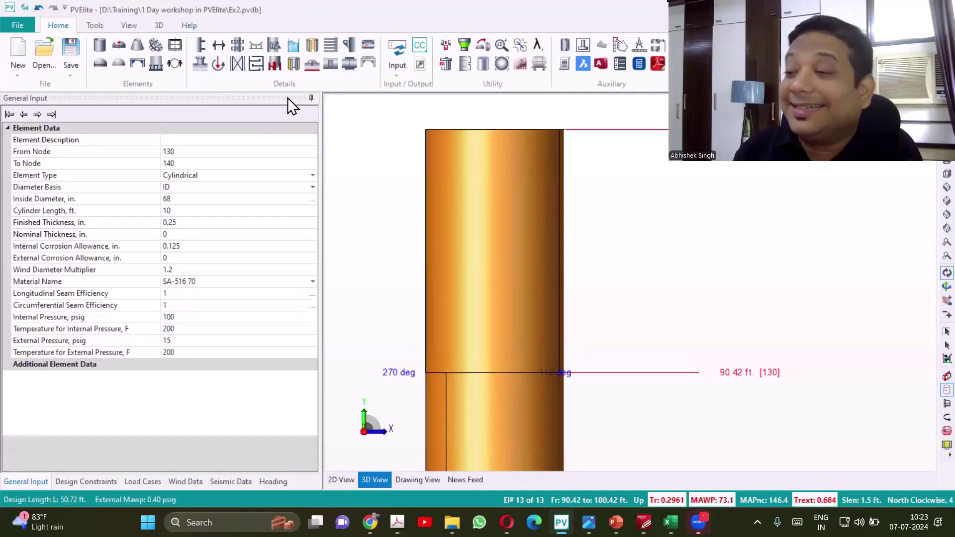
# Step: Select the cylindrical shell between nodes 20 and 30, directly above the vessel's bottom head
pyautogui.scroll(1, 514, 230)
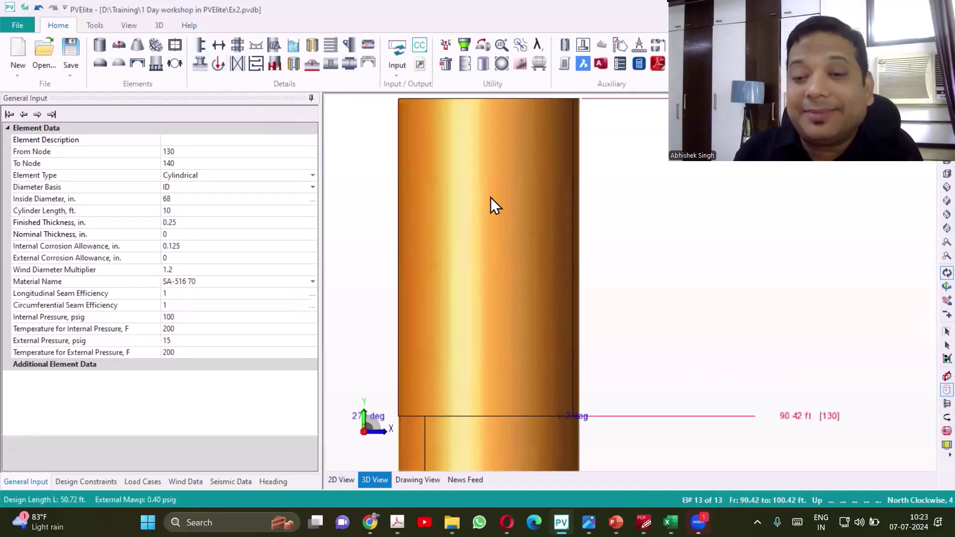
pyautogui.scroll(-1, 366, 191)
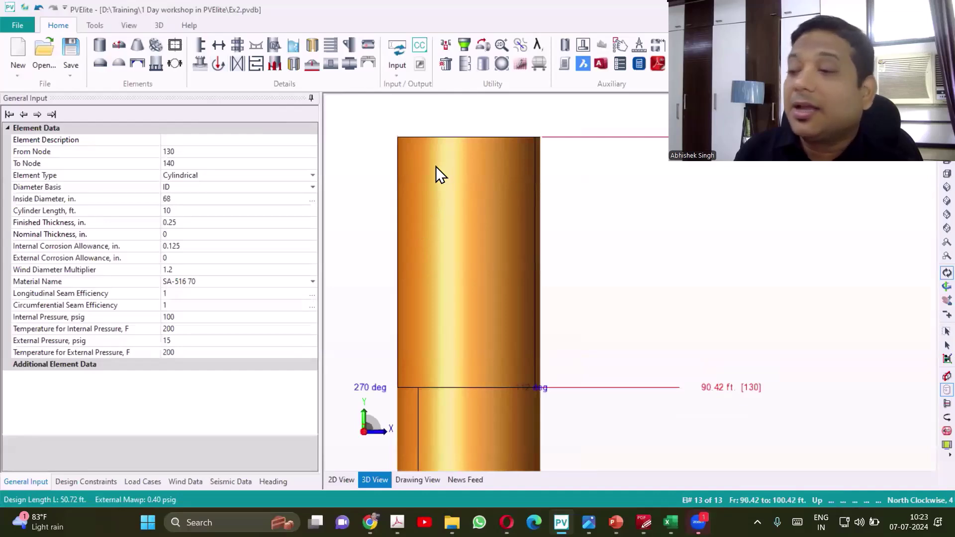
pyautogui.scroll(-4, 438, 176)
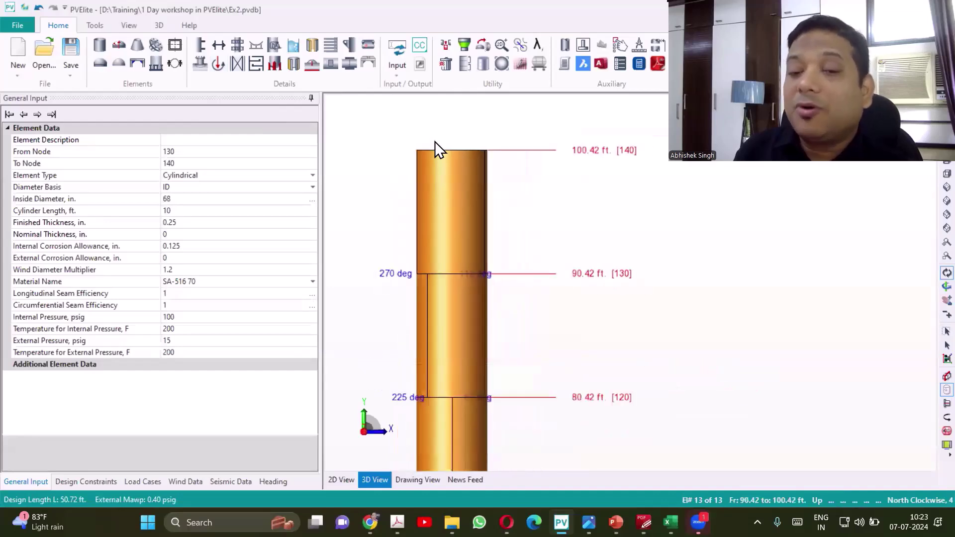
pyautogui.scroll(-3, 435, 144)
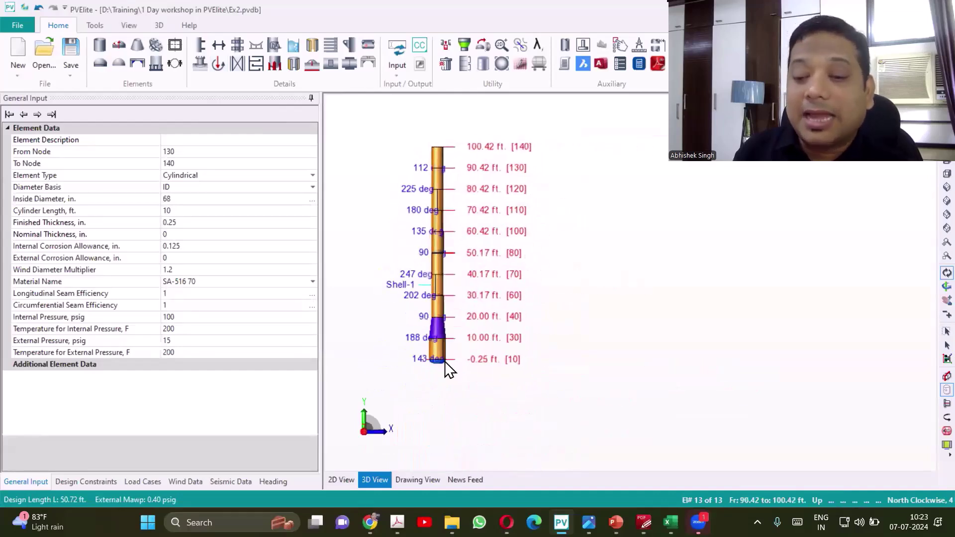
pyautogui.scroll(5, 438, 363)
pyautogui.scroll(1, 414, 343)
pyautogui.click(447, 301)
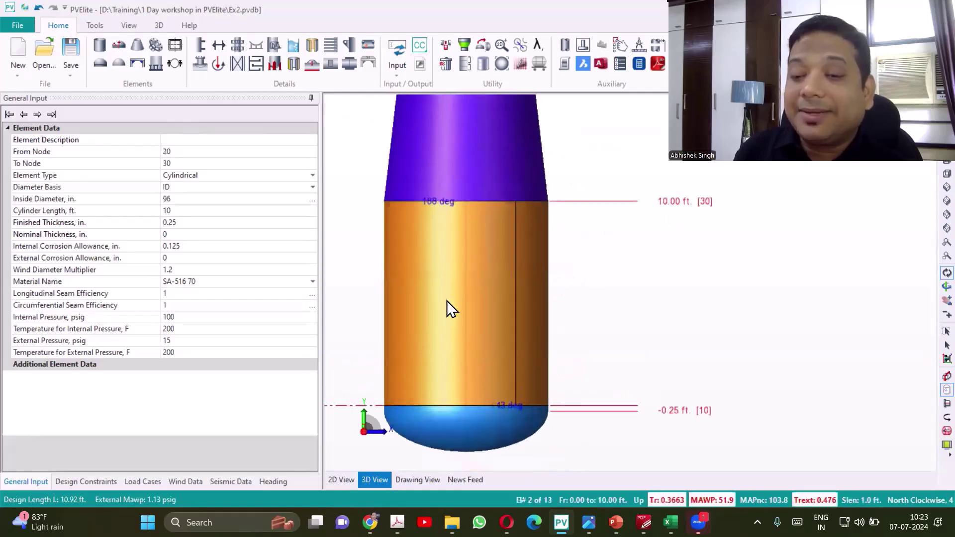